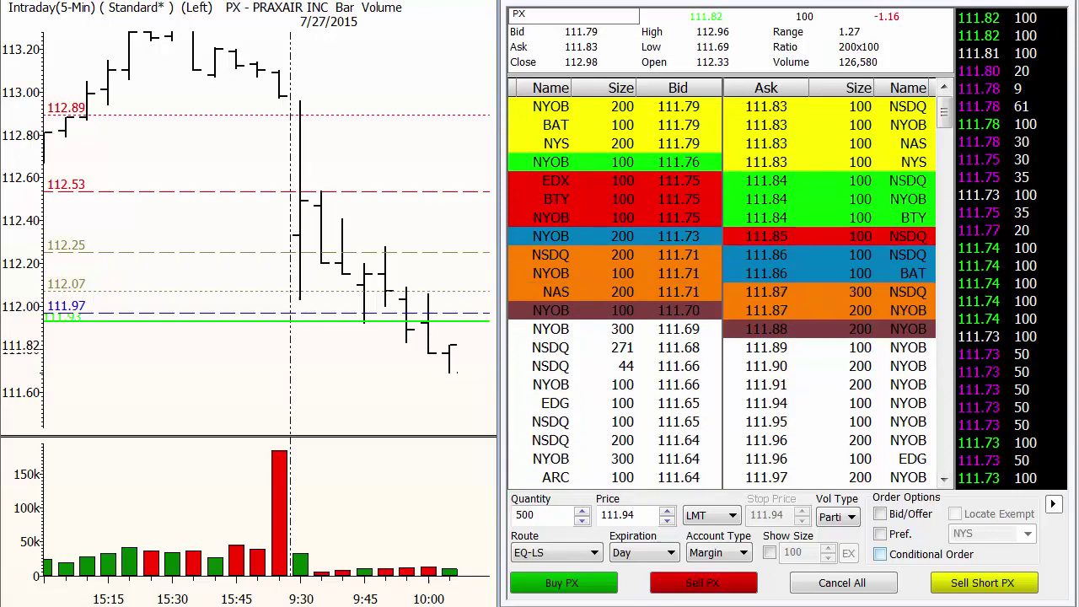
Step: Enable Conditional Order for PX and look over the order form options without changing them
{"action": "left_click", "coordinate": [880, 554]}
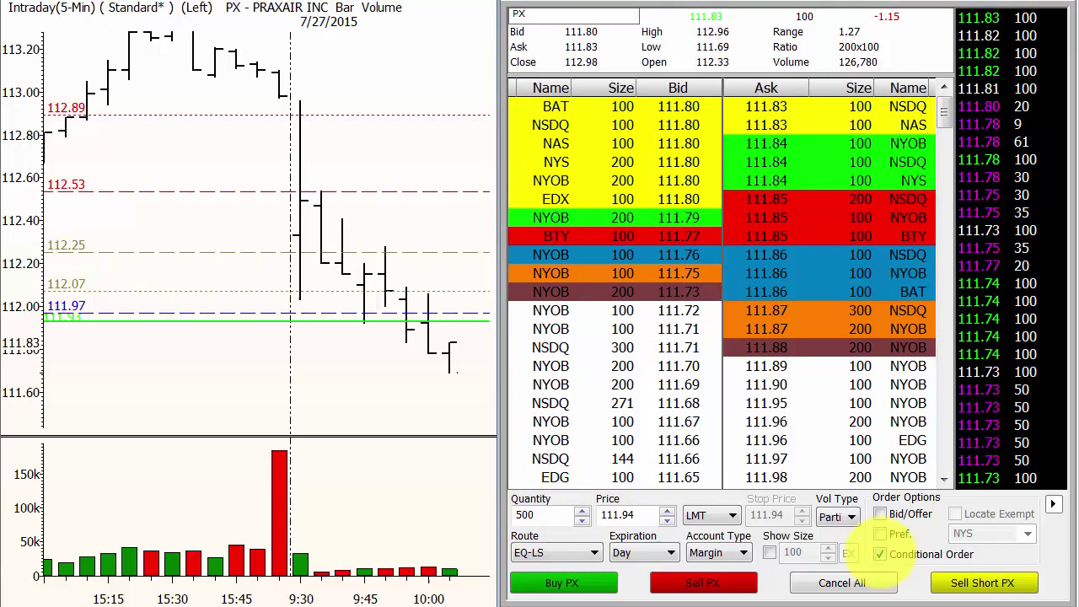
{"action": "left_click", "coordinate": [1052, 504]}
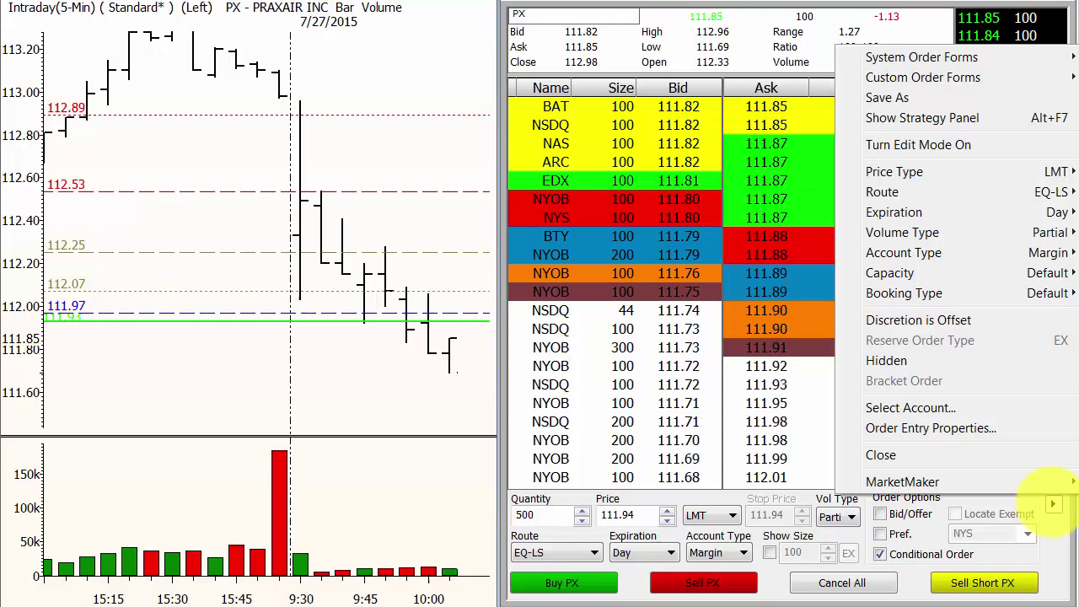
{"action": "mouse_move", "coordinate": [956, 57]}
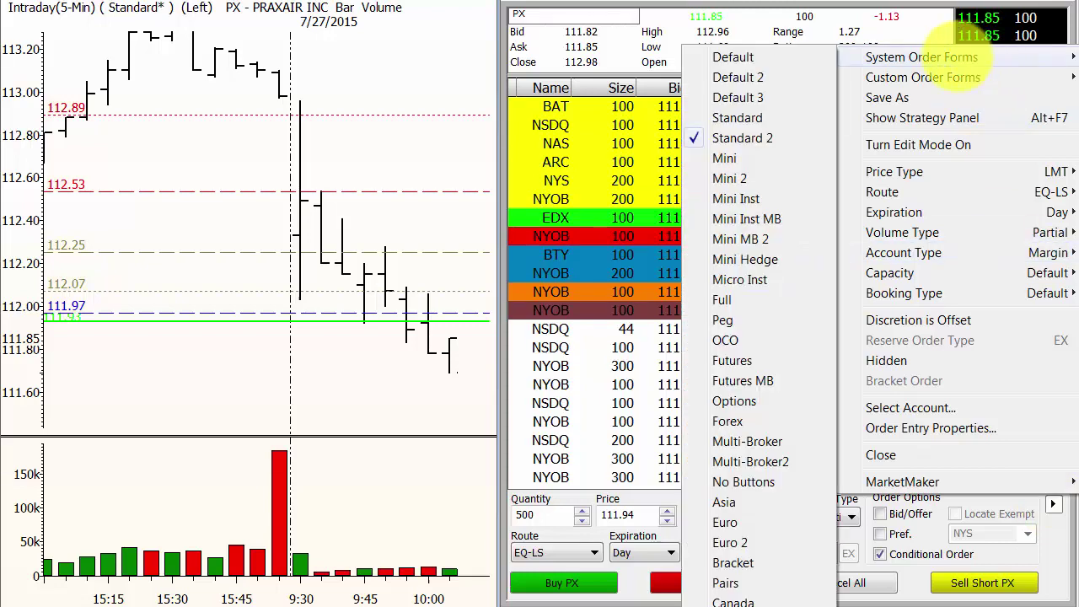
{"action": "left_click", "coordinate": [930, 23]}
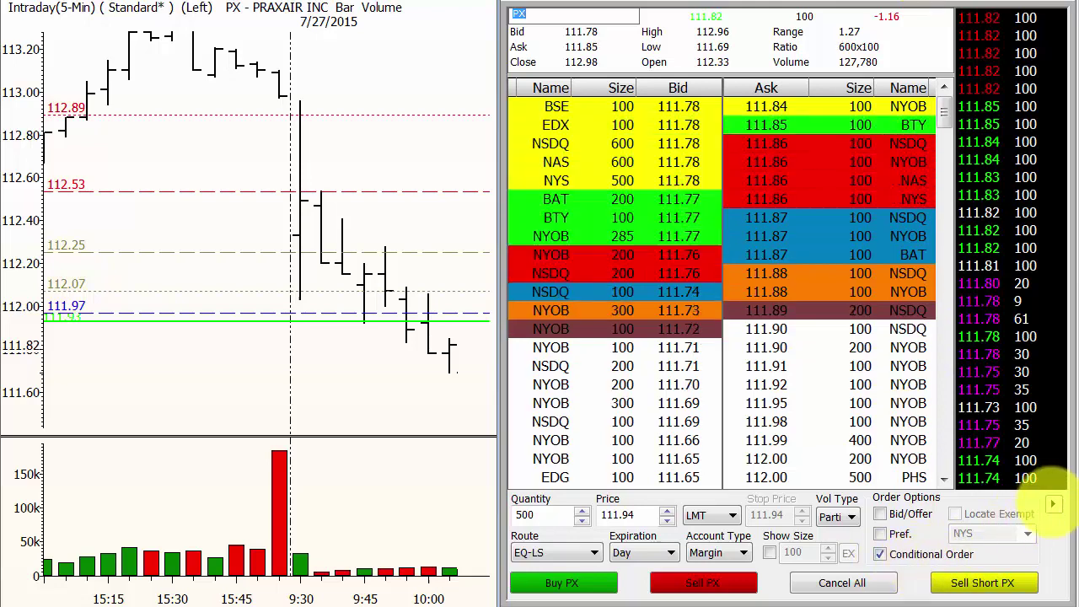
Step: Try the Bracket order form, then return to the standard order form
{"action": "right_click", "coordinate": [1054, 496]}
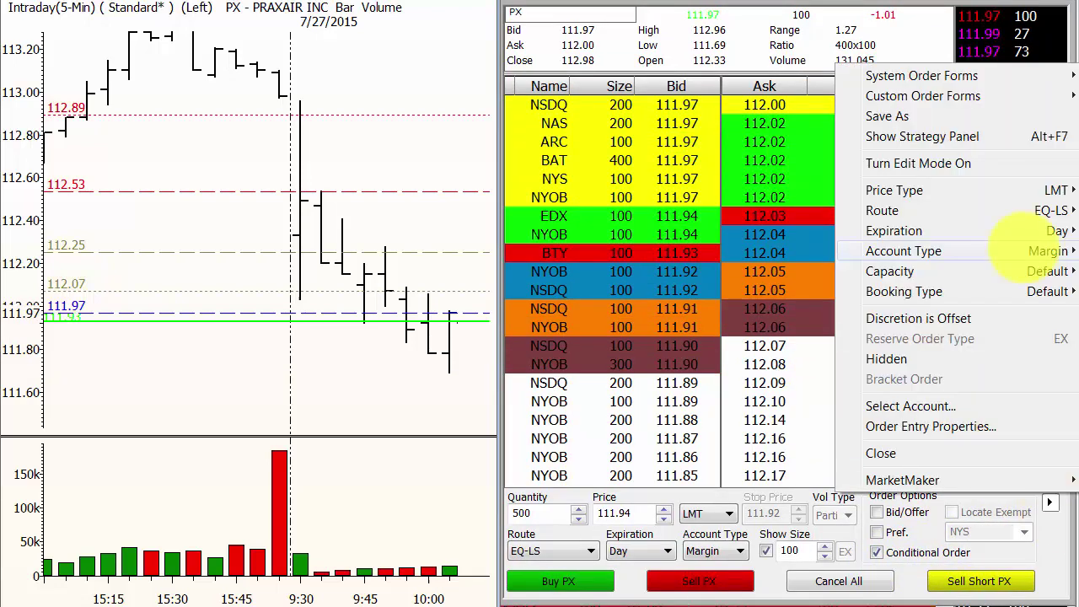
{"action": "mouse_move", "coordinate": [919, 75]}
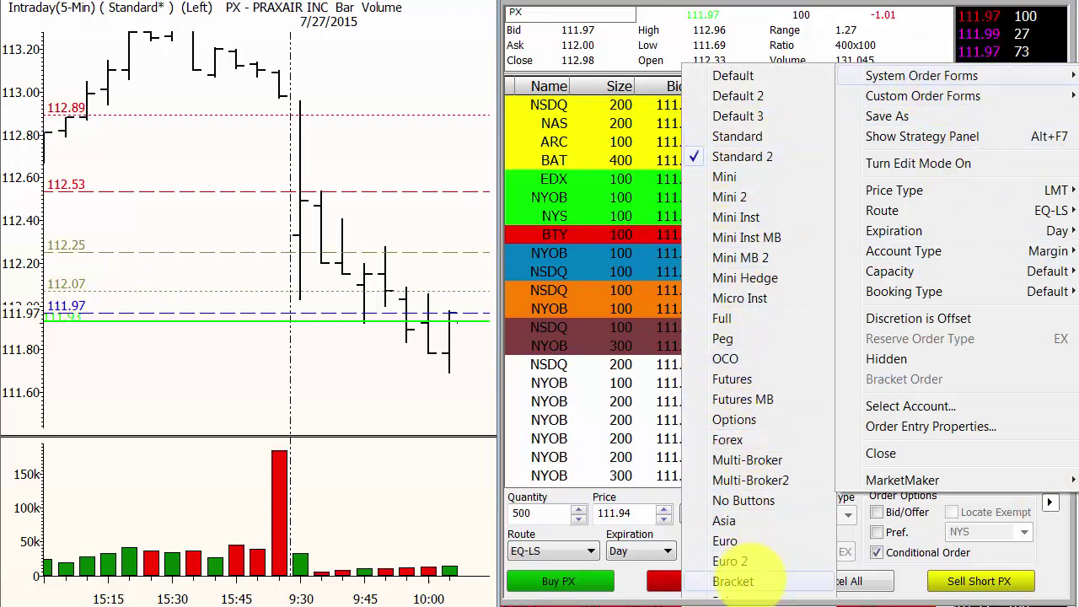
{"action": "left_click", "coordinate": [737, 581]}
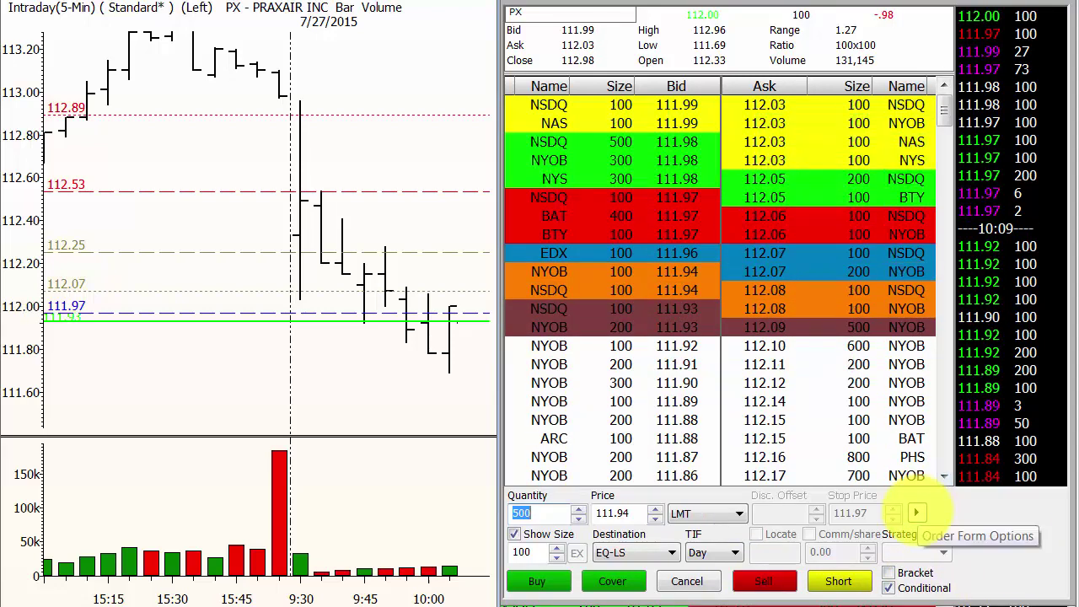
{"action": "left_click", "coordinate": [916, 511]}
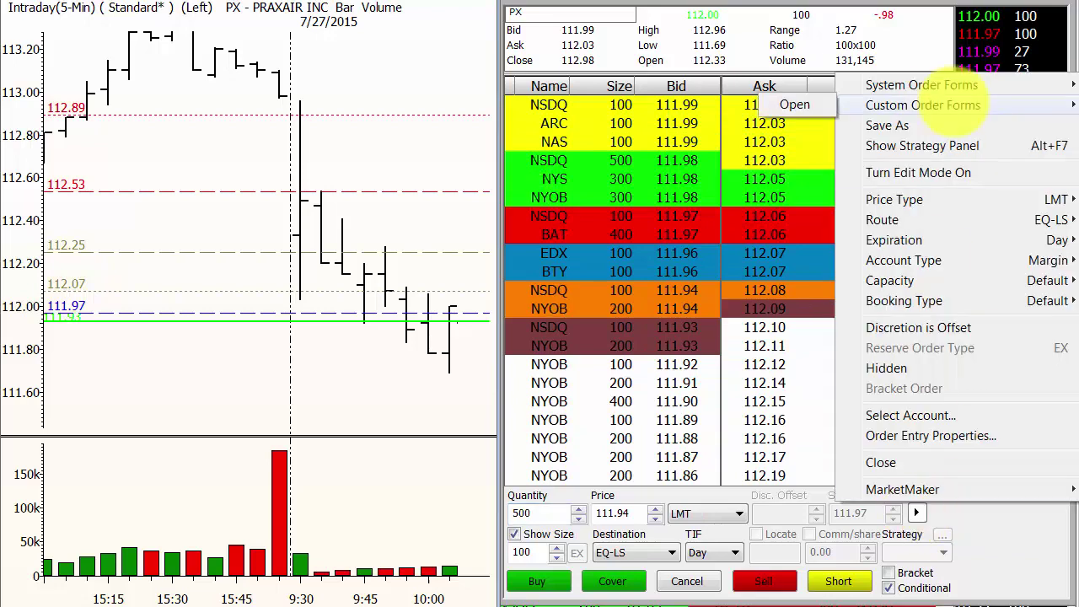
{"action": "mouse_move", "coordinate": [936, 105]}
{"action": "left_click", "coordinate": [640, 157]}
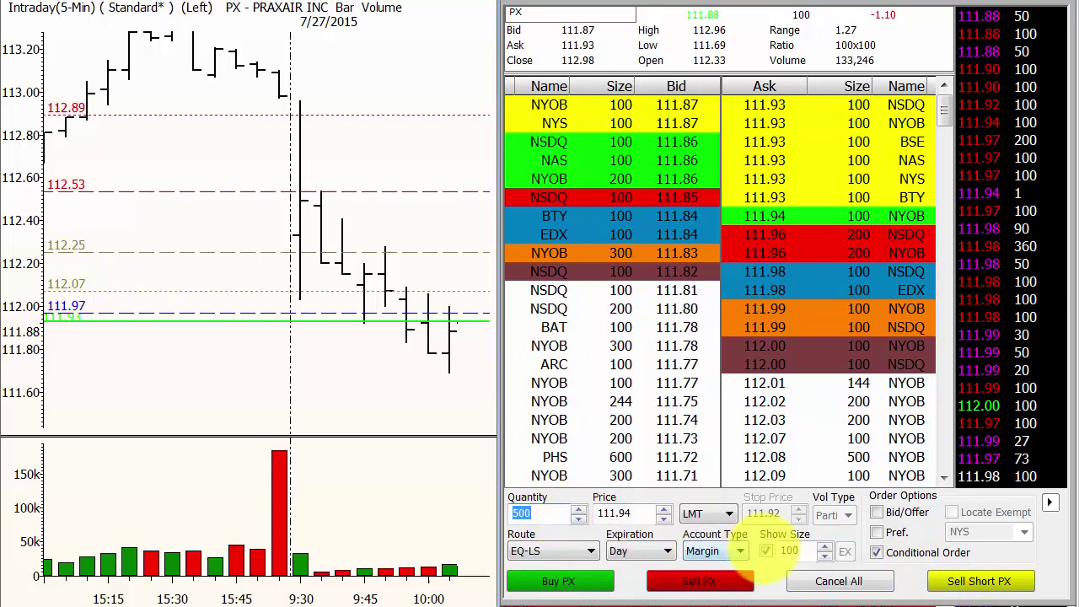
Step: Set PX quantity to 200 shares and open a conditional Sell Short order for PX
{"action": "left_click", "coordinate": [578, 518]}
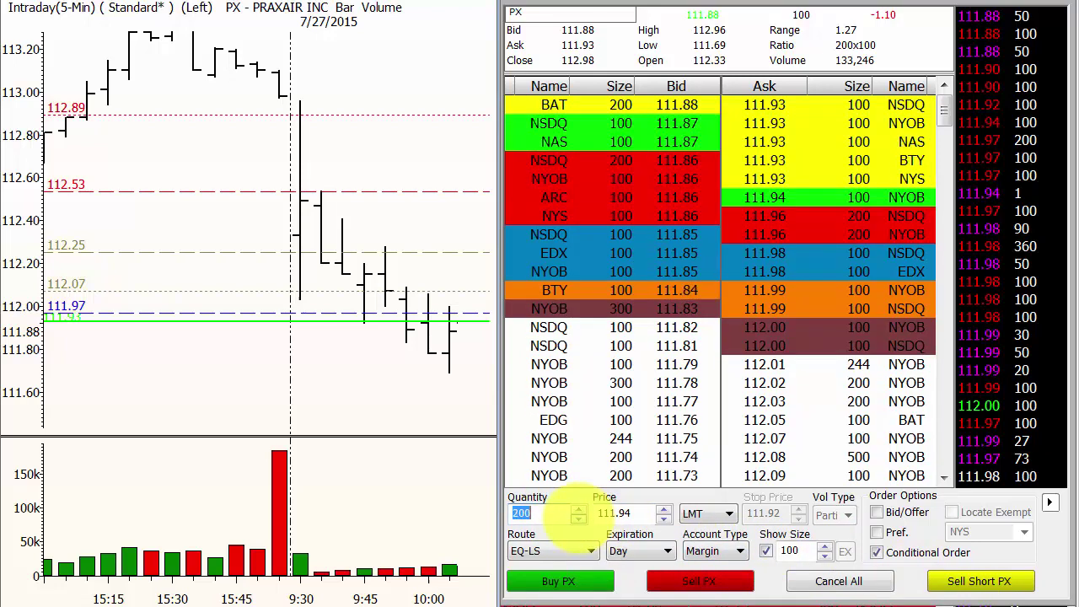
{"action": "left_click", "coordinate": [578, 509]}
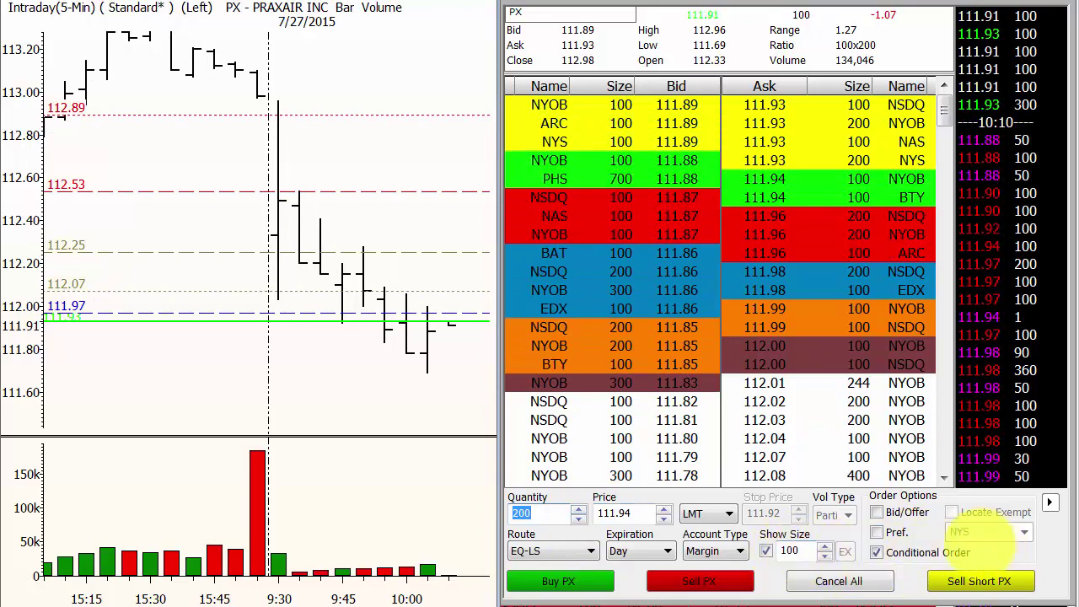
{"action": "left_click", "coordinate": [978, 580]}
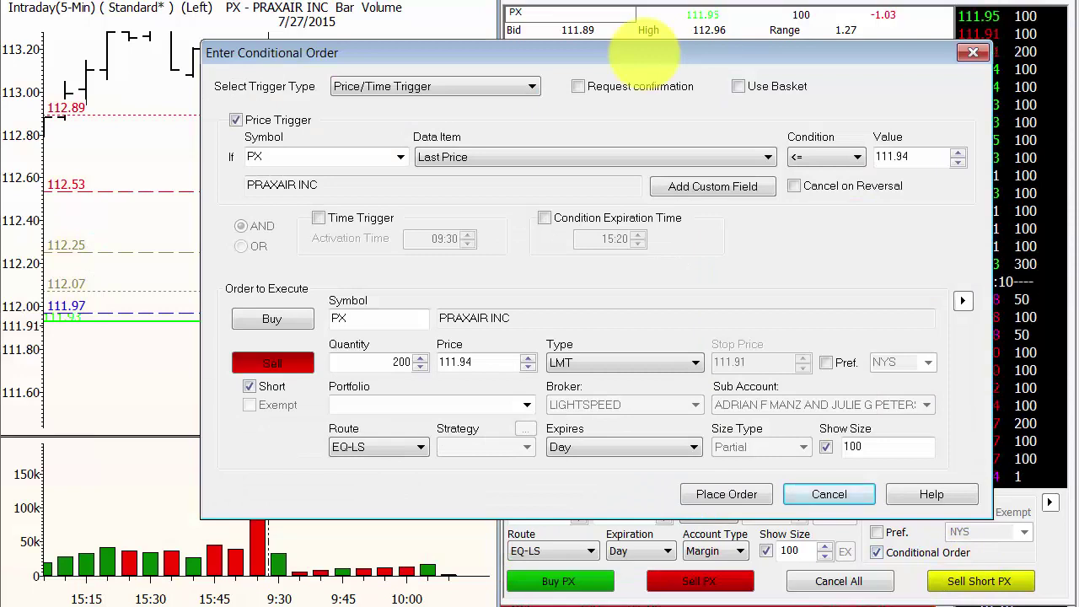
{"action": "left_click_drag", "start_coordinate": [649, 53], "coordinate": [650, 58]}
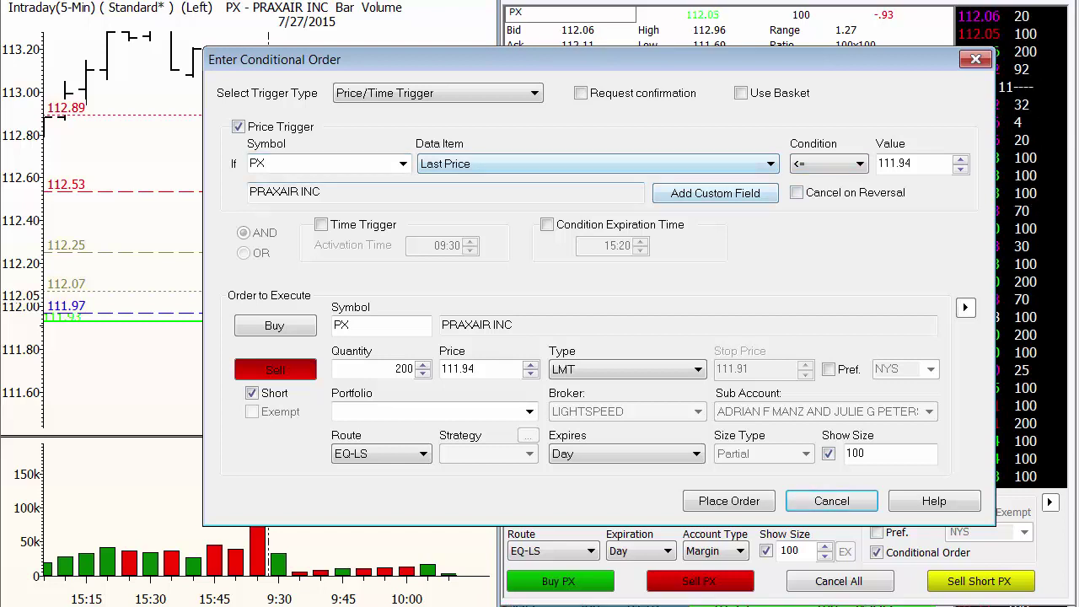
Step: Open the Condition dropdown of the PX Last Price trigger
{"action": "left_click", "coordinate": [829, 164]}
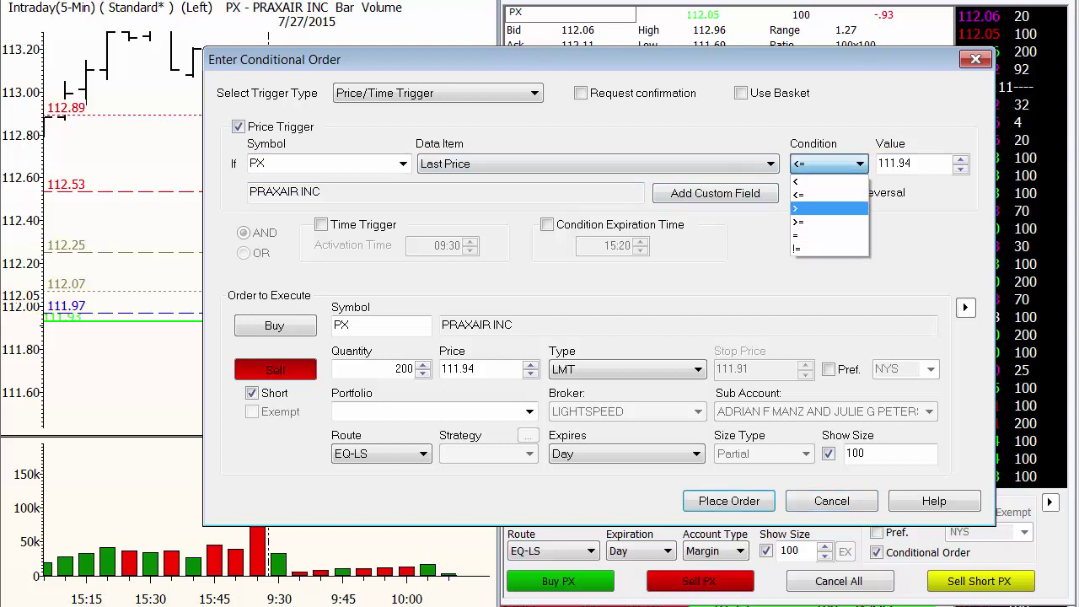
Step: Set the PX trigger to fire when Last Price >= 112.61
{"action": "left_click", "coordinate": [824, 222]}
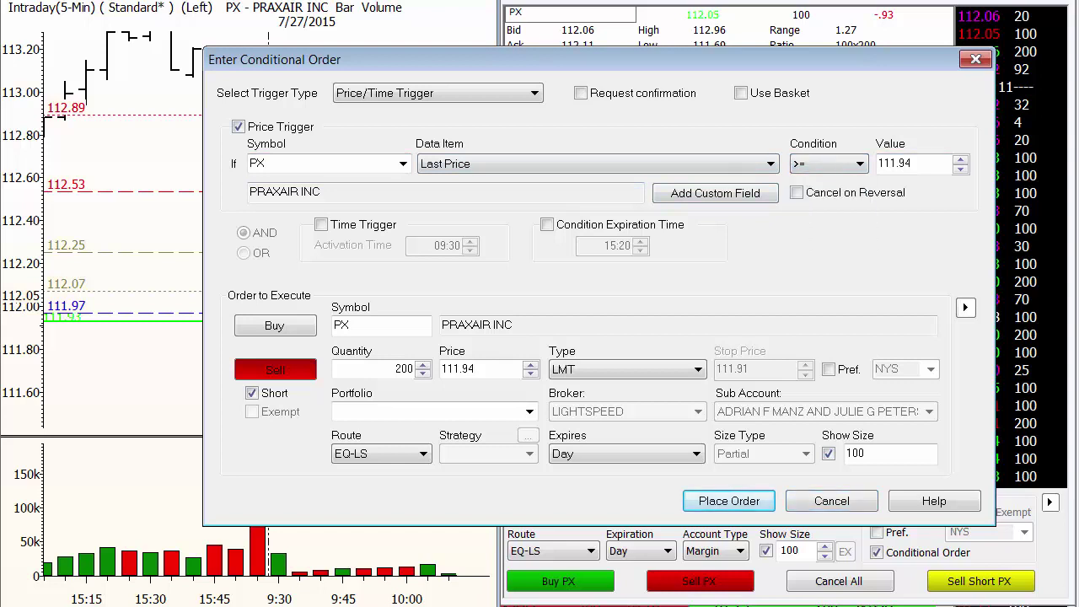
{"action": "double_click", "coordinate": [910, 163]}
{"action": "type", "text": "112"}
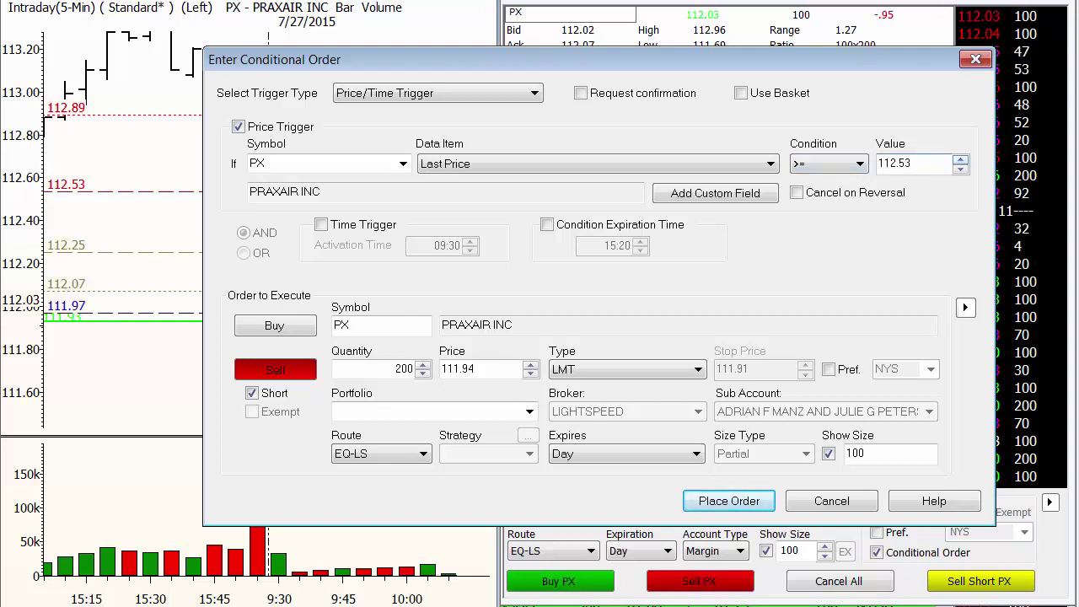
{"action": "key", "text": "Up"}
{"action": "key", "text": "Up"}
{"action": "key", "text": "Up"}
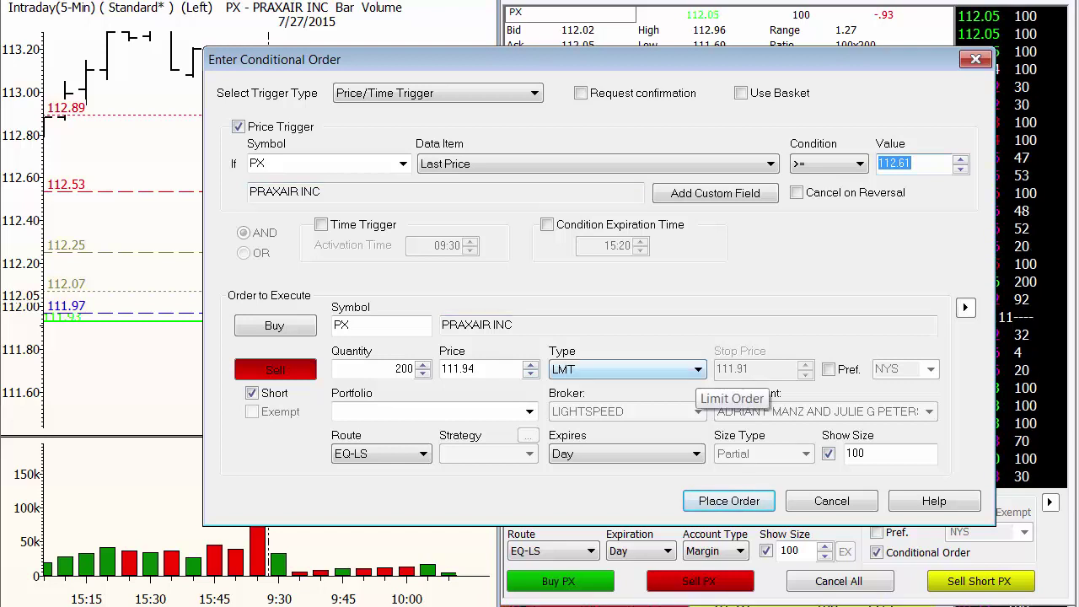
Step: Make the PX order a Stop-Limit with 112.53 stop and 112.49 limit price
{"action": "left_click", "coordinate": [649, 369]}
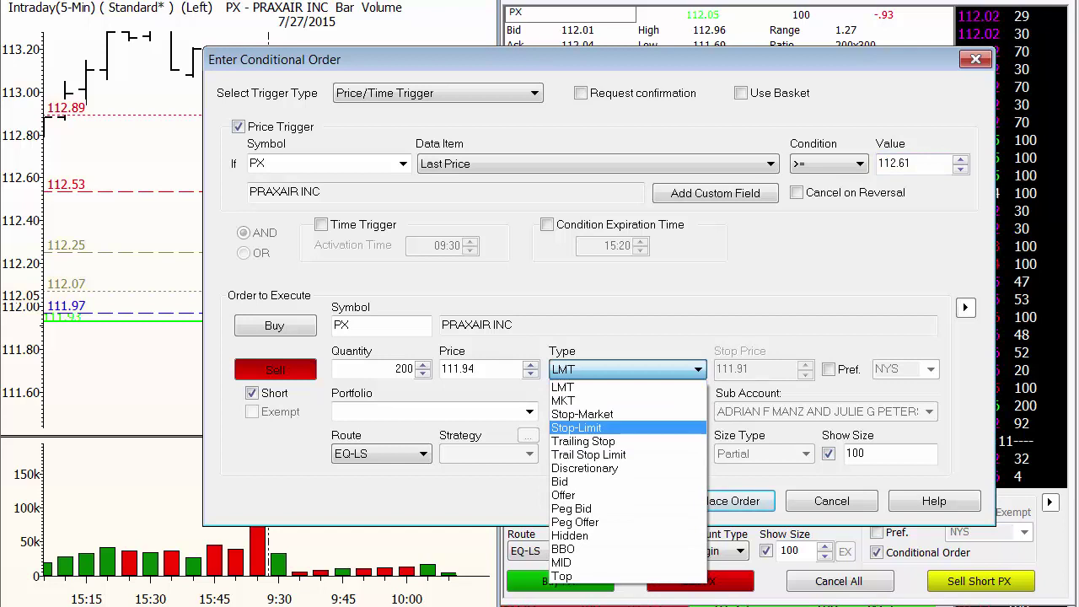
{"action": "left_click", "coordinate": [581, 427]}
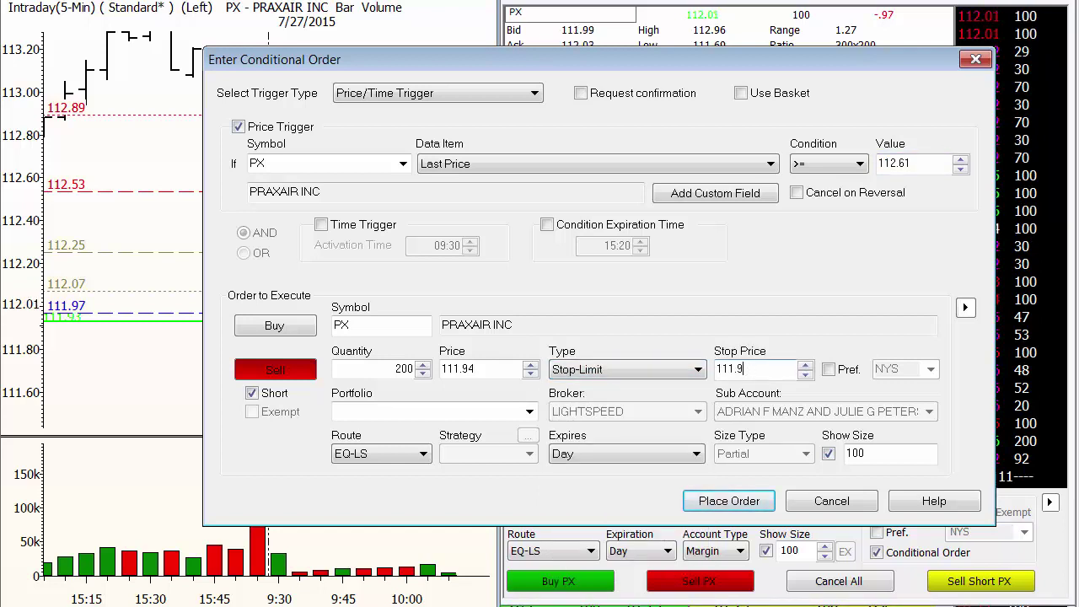
{"action": "key", "text": "BackSpace"}
{"action": "key", "text": "BackSpace"}
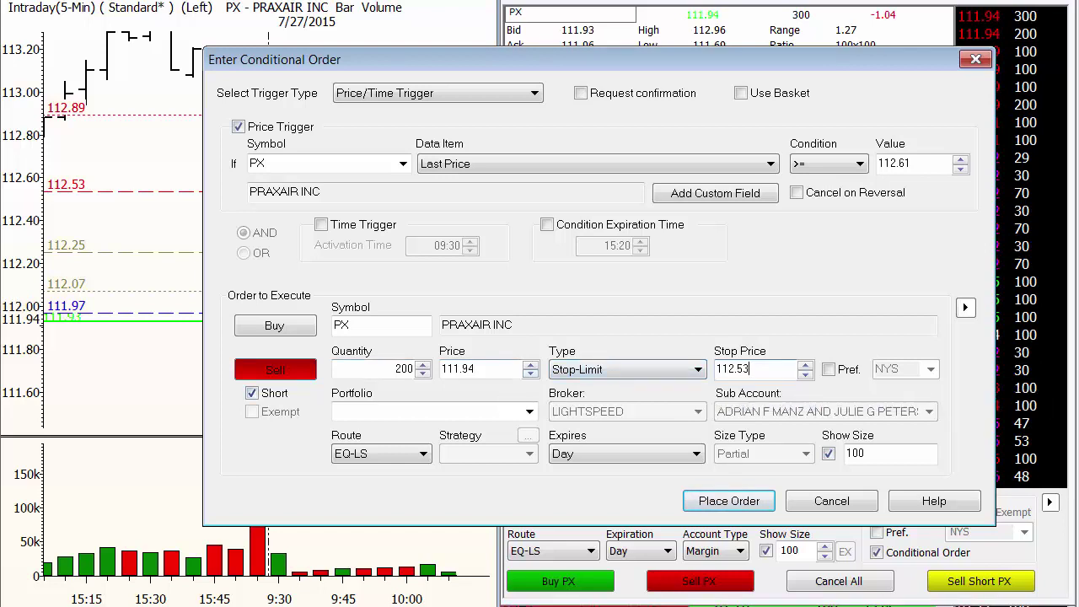
{"action": "left_click", "coordinate": [468, 368]}
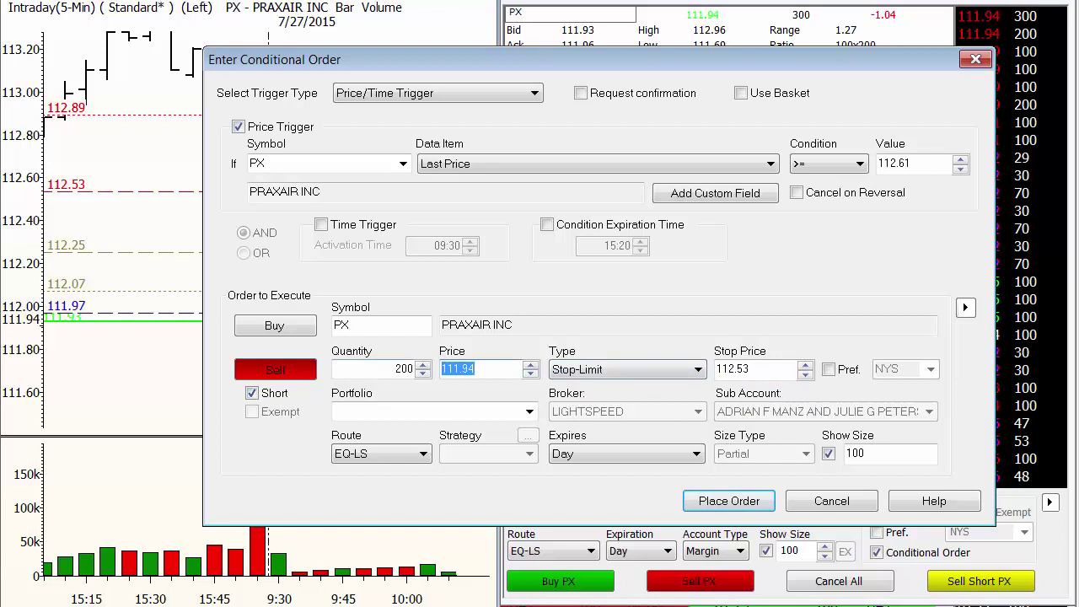
{"action": "type", "text": "112.49"}
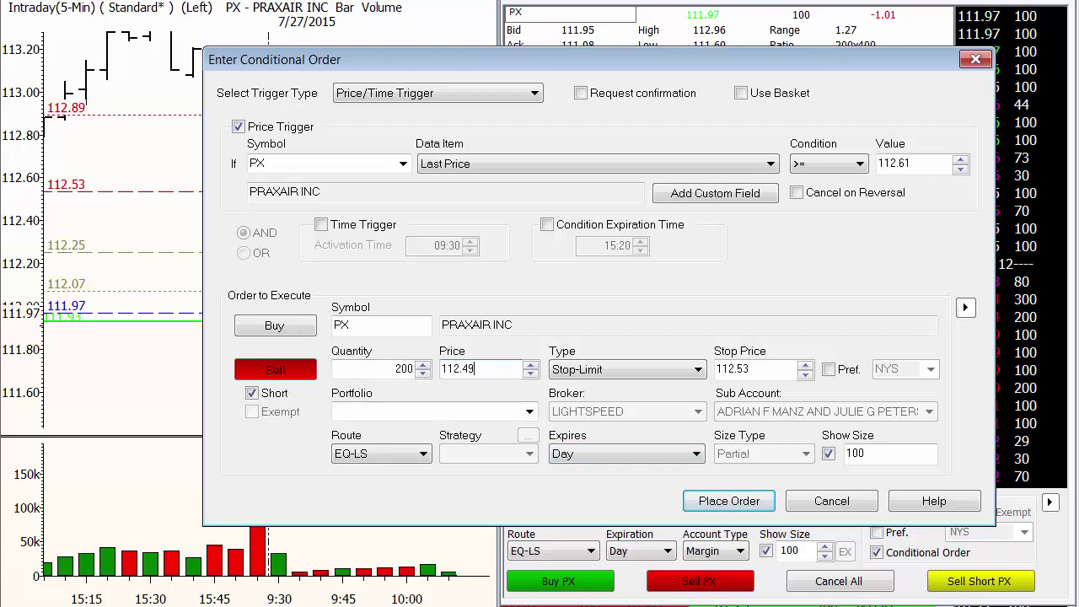
{"action": "left_click", "coordinate": [381, 453]}
Step: Keep the PX order's route at EQ-LS
{"action": "left_click", "coordinate": [381, 483]}
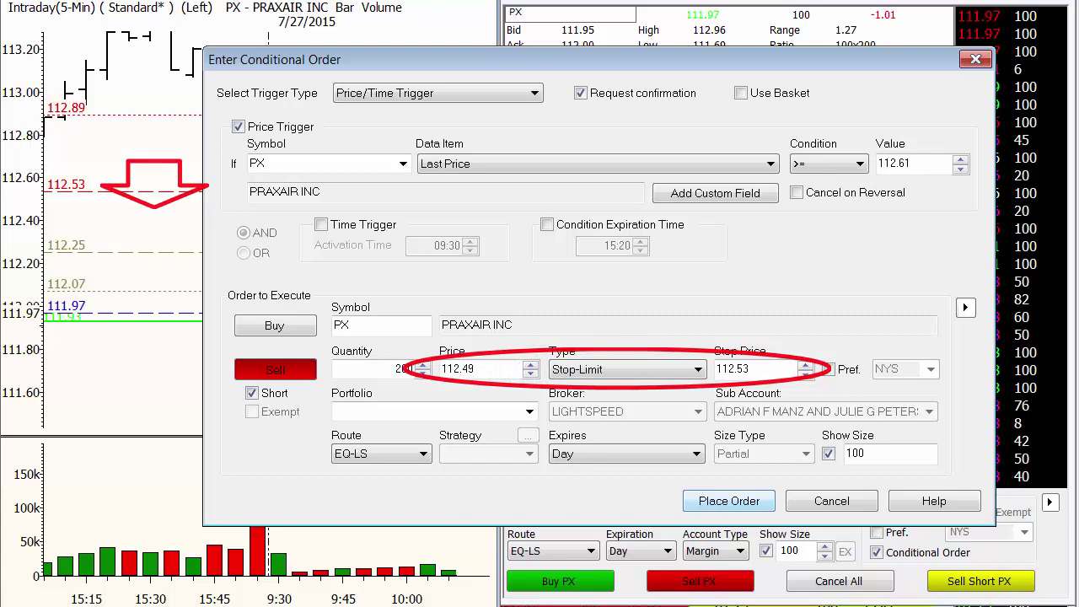
Step: Place the PX conditional Stop-Limit short order for 200 shares
{"action": "key", "text": "Return"}
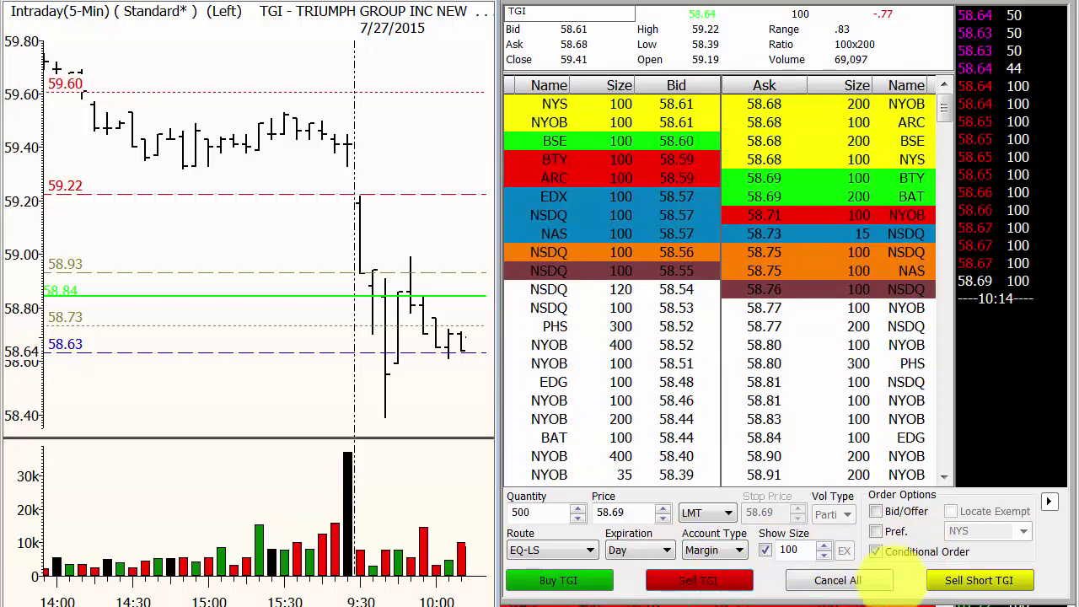
Step: Open a conditional Sell Short for TGI and drag its dialog fully on screen
{"action": "left_click", "coordinate": [970, 580]}
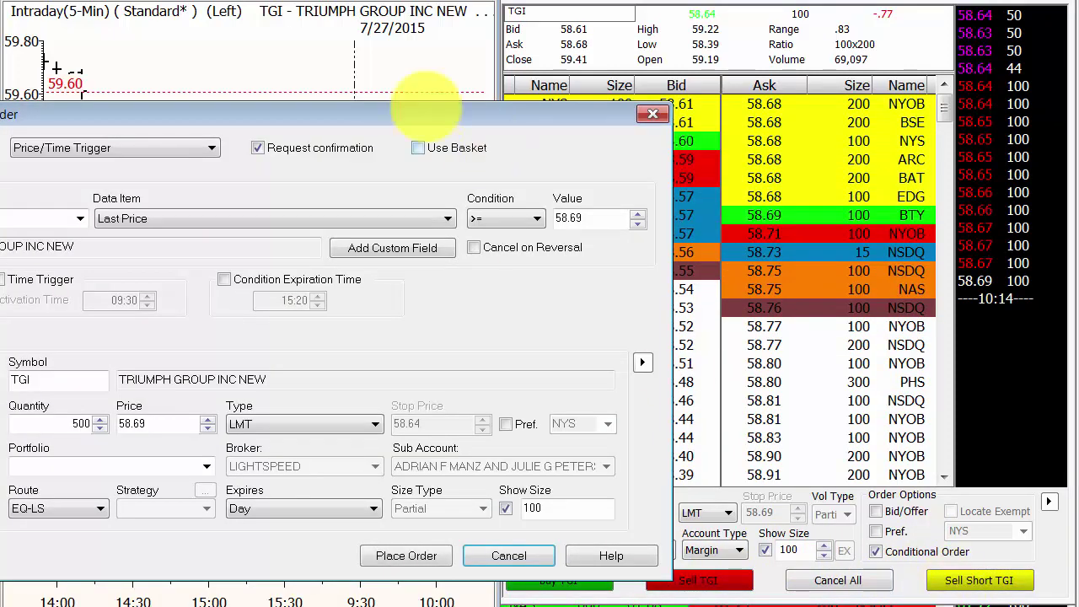
{"action": "left_click_drag", "start_coordinate": [390, 106], "coordinate": [718, 36]}
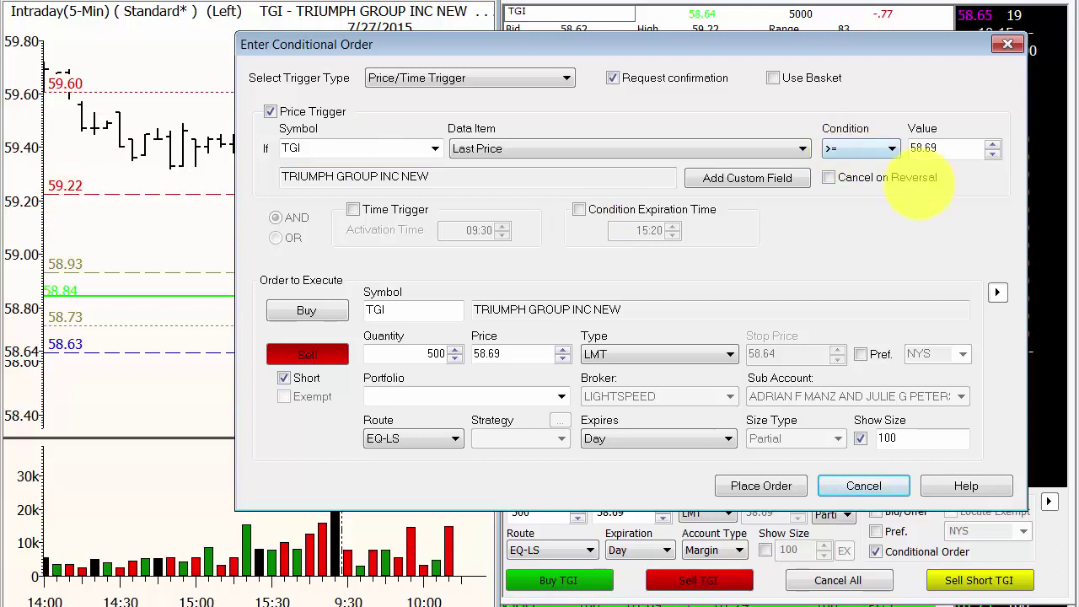
Step: Trigger TGI at Last Price >= 59.30 as a Stop-Limit with 59.22 stop and 59.19 limit
{"action": "left_click", "coordinate": [943, 152]}
{"action": "type", "text": "59.30"}
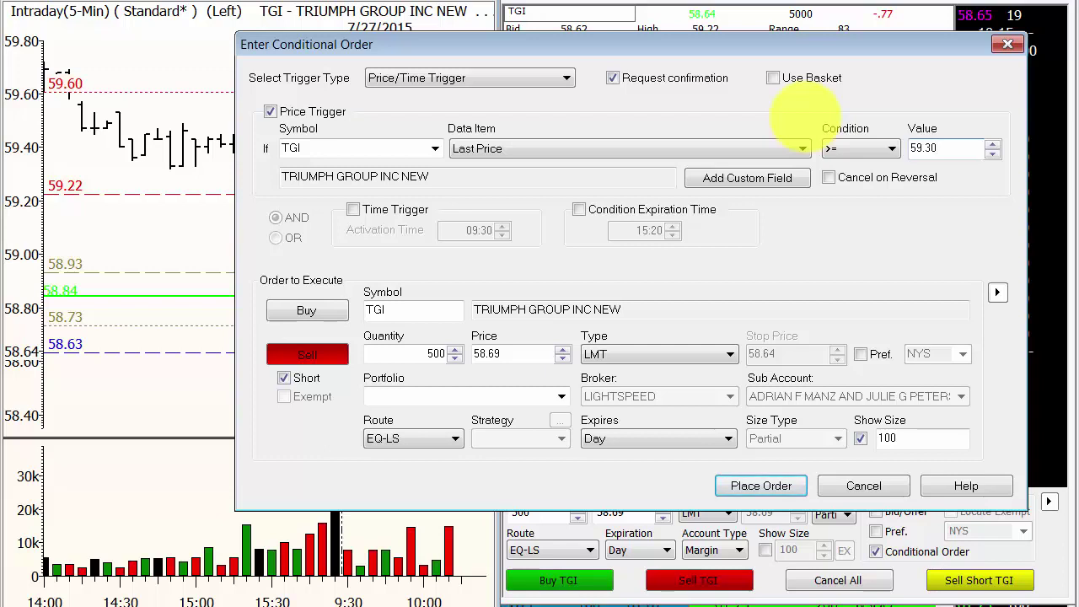
{"action": "left_click", "coordinate": [649, 354]}
{"action": "left_click", "coordinate": [609, 413]}
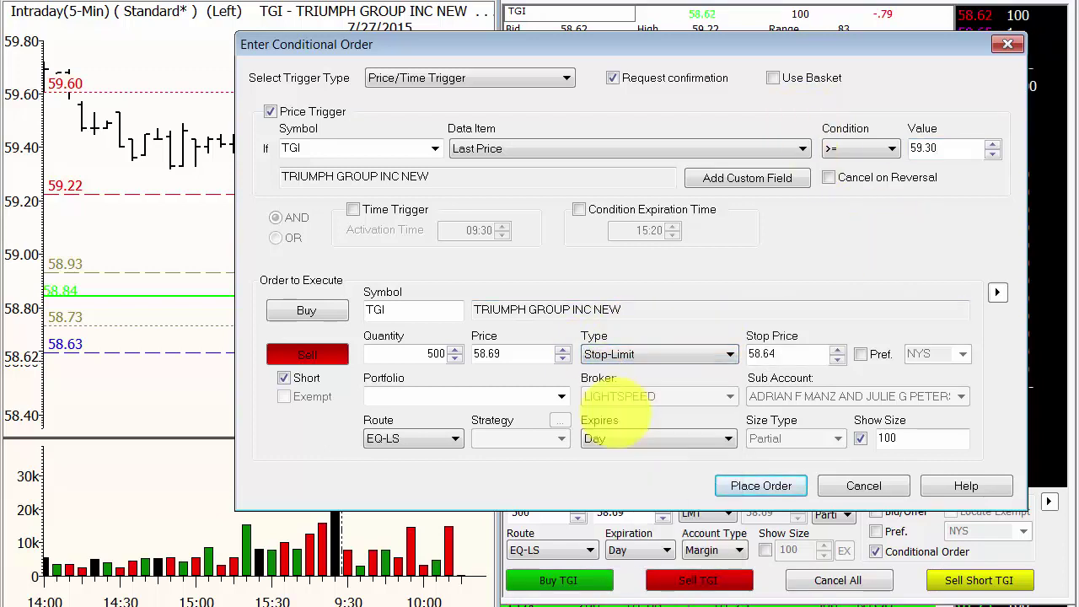
{"action": "left_click", "coordinate": [763, 354]}
{"action": "type", "text": "59.22"}
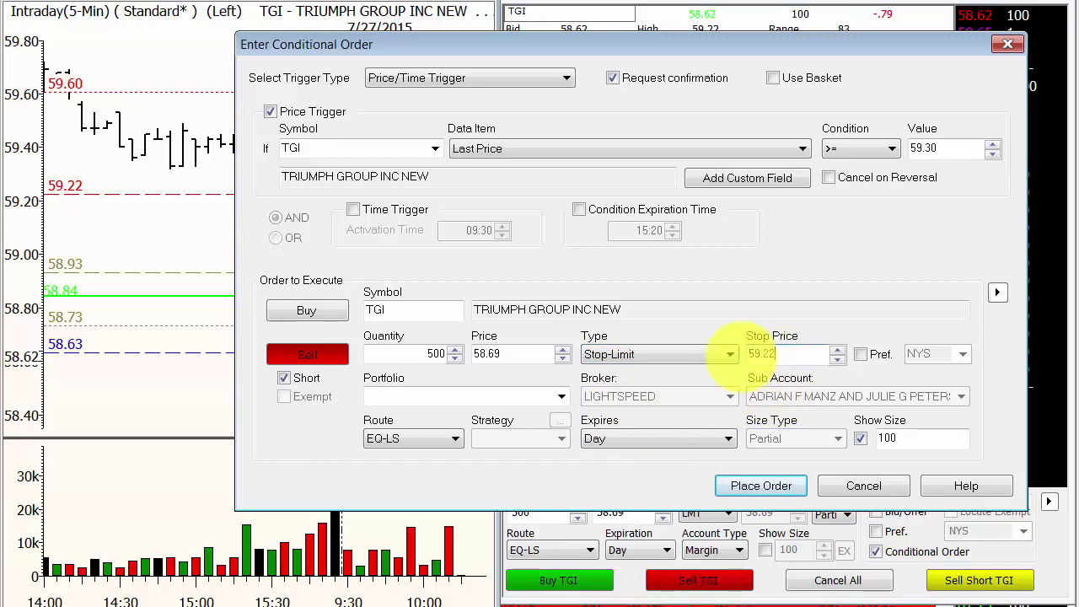
{"action": "left_click", "coordinate": [489, 354]}
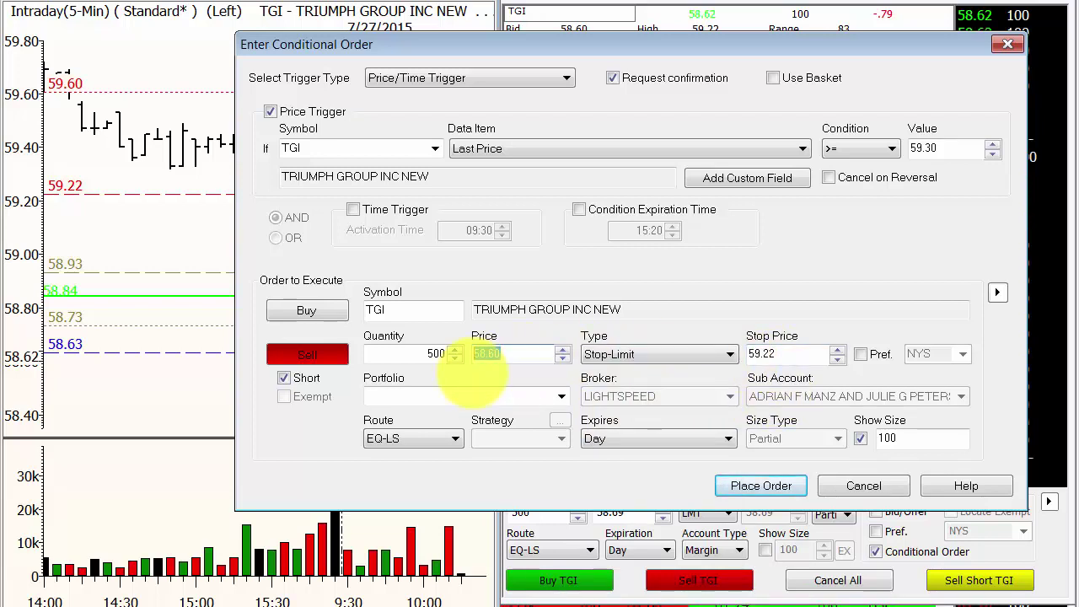
{"action": "type", "text": "59.19"}
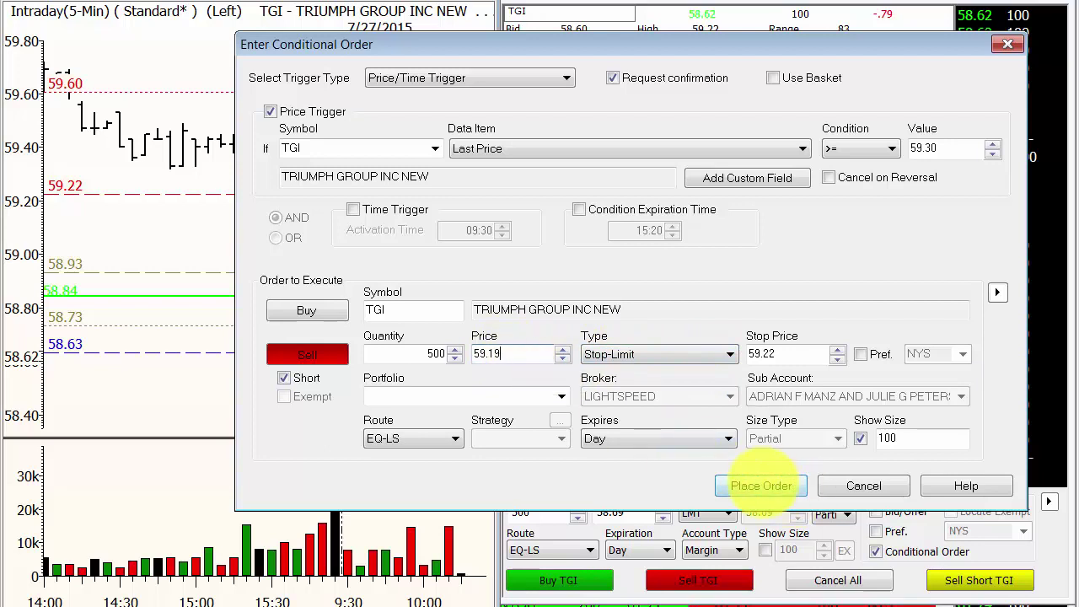
Step: Cut the TGI quantity to 200 shares and place the conditional short order
{"action": "left_click", "coordinate": [456, 359]}
{"action": "left_click", "coordinate": [455, 358]}
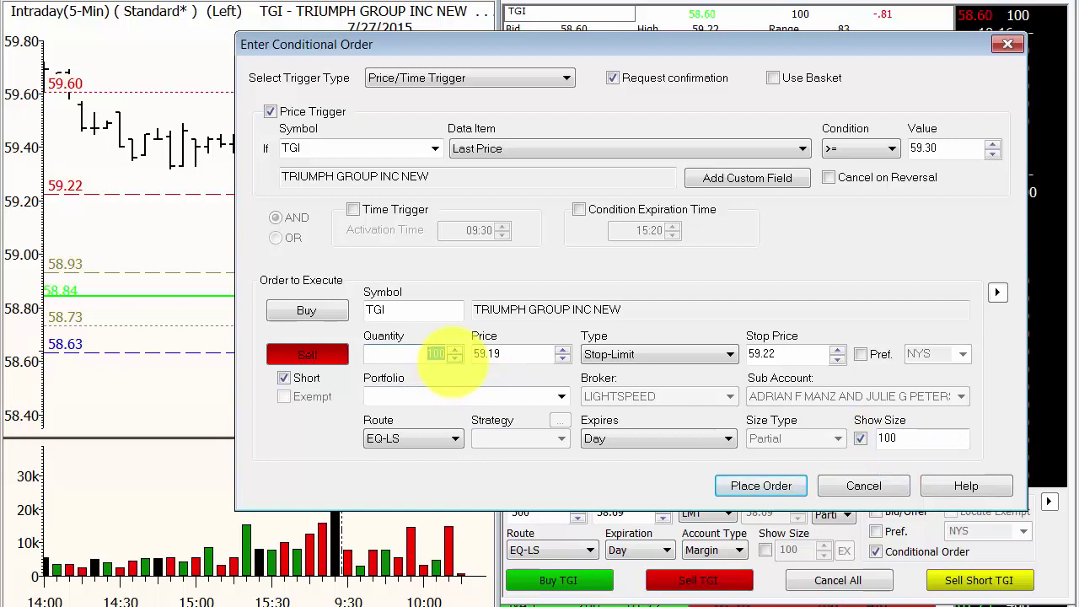
{"action": "double_click", "coordinate": [447, 354]}
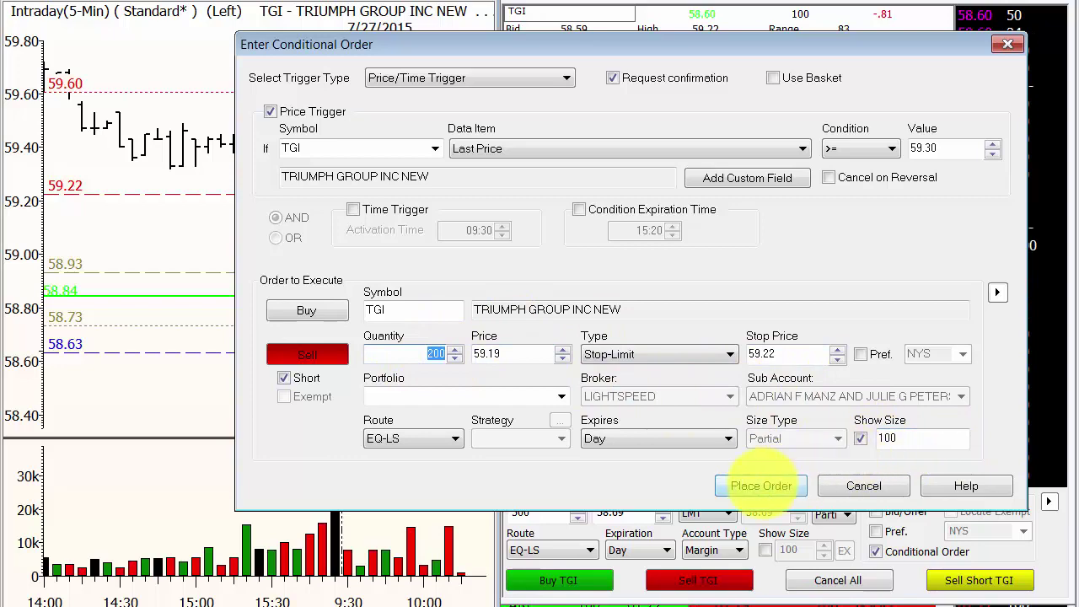
{"action": "left_click", "coordinate": [761, 486]}
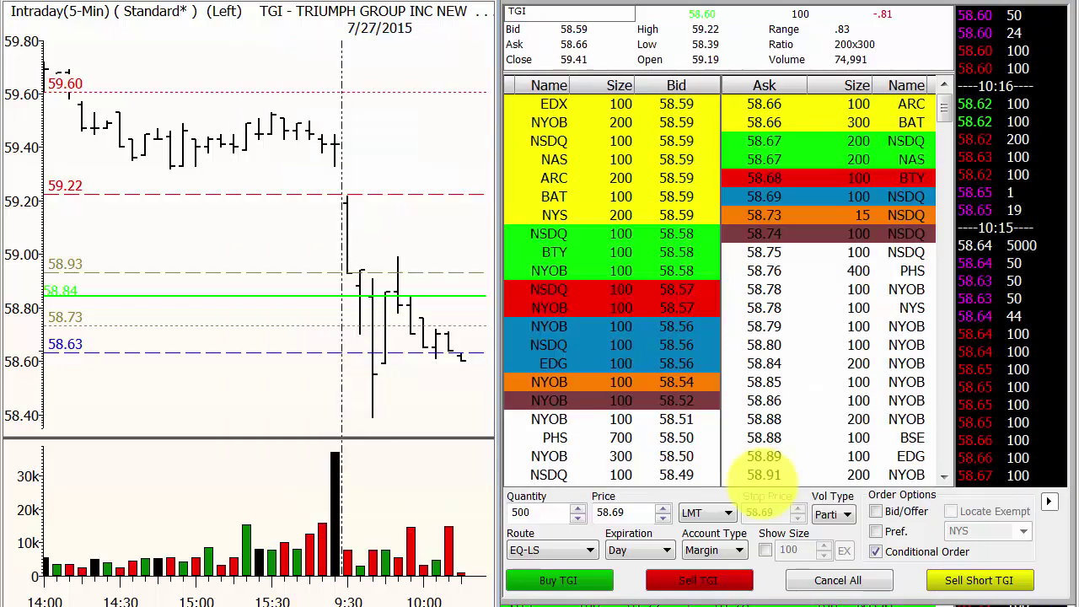